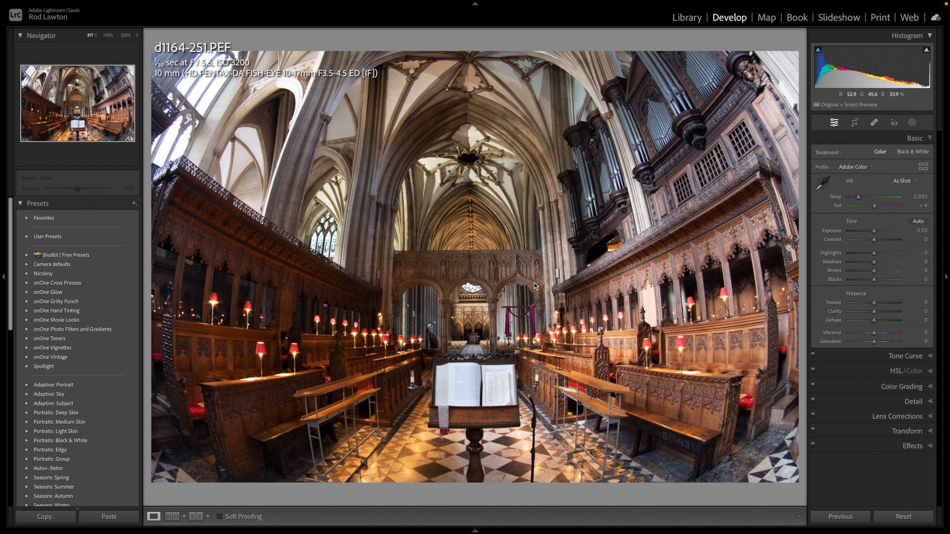
# Step: Remove the chromatic aberration around the bright windows and set the purple defringe amount to 6 in the lens corrections
pyautogui.click(193, 110)
pyautogui.moveTo(247, 140); pyautogui.dragTo(475, 252)
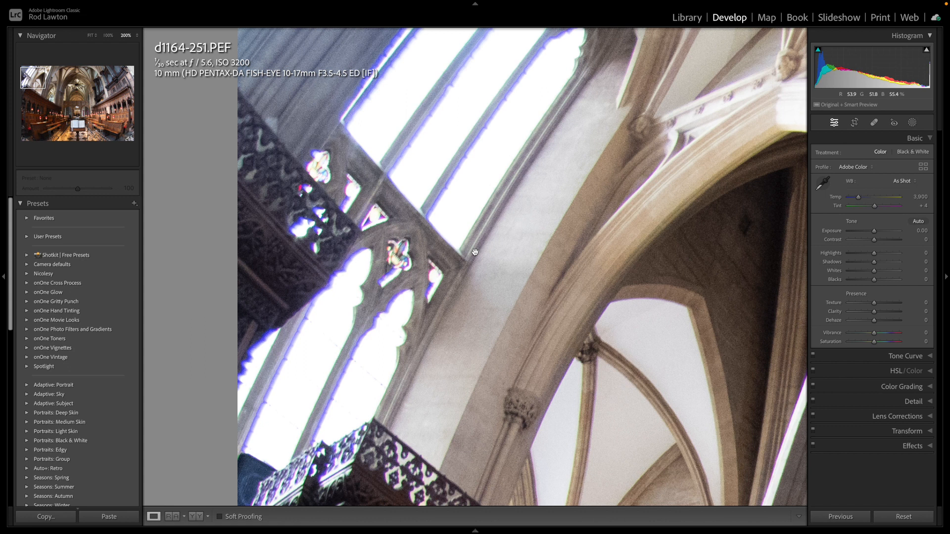
pyautogui.click(909, 418)
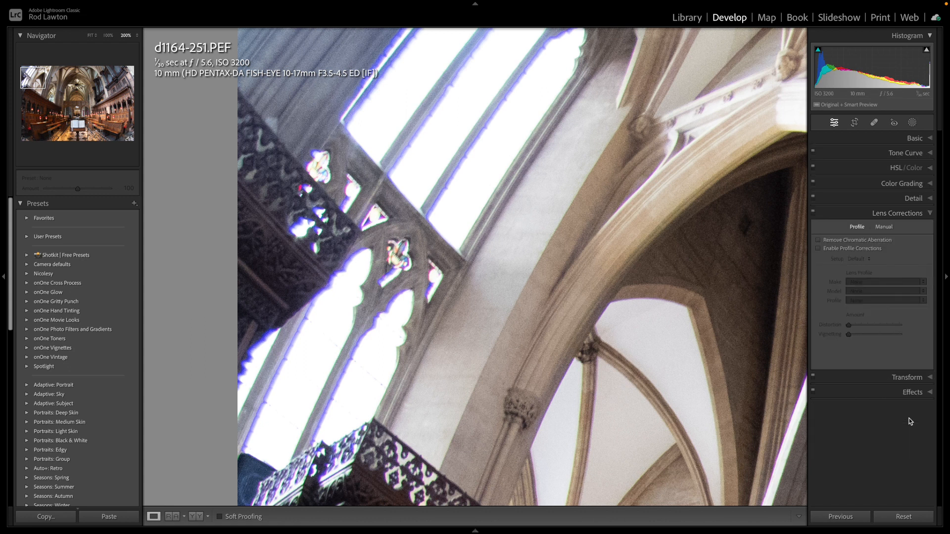
pyautogui.click(818, 241)
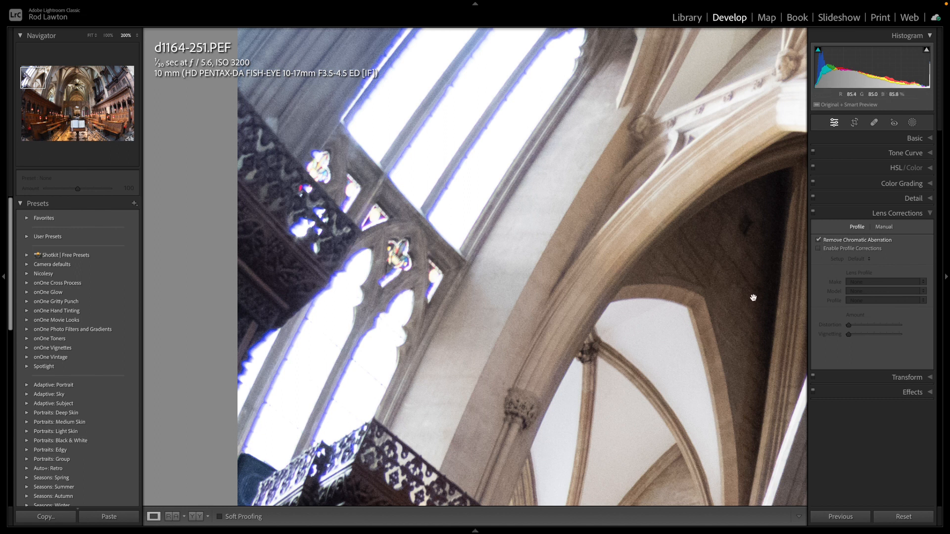
pyautogui.click(884, 228)
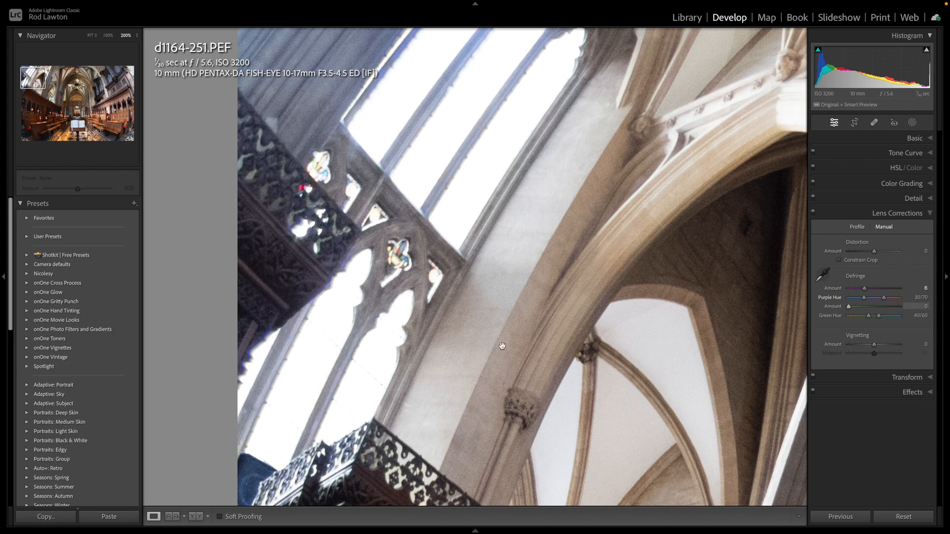
pyautogui.click(658, 360)
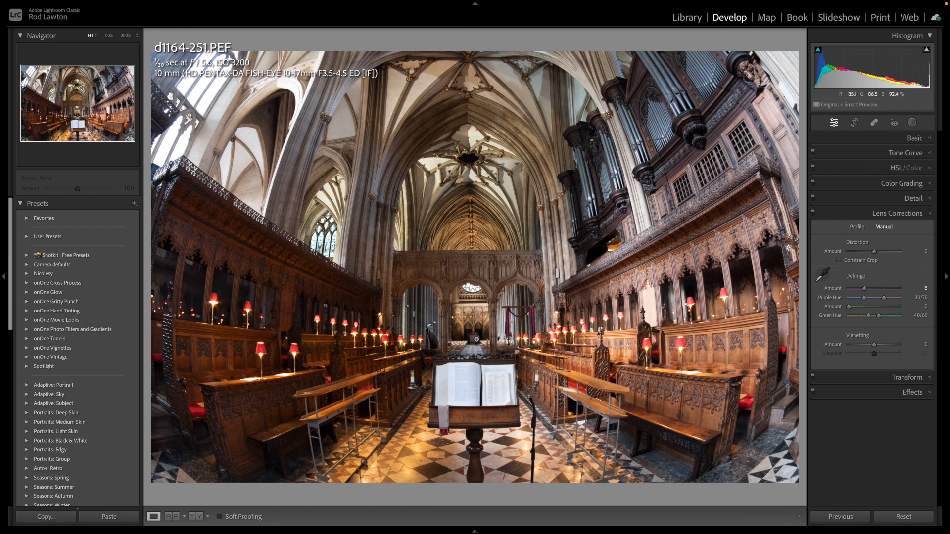
# Step: Sharpen the photo with amount 132, detail 0 and masking 40, judging the effect on the carved stone screen
pyautogui.click(478, 339)
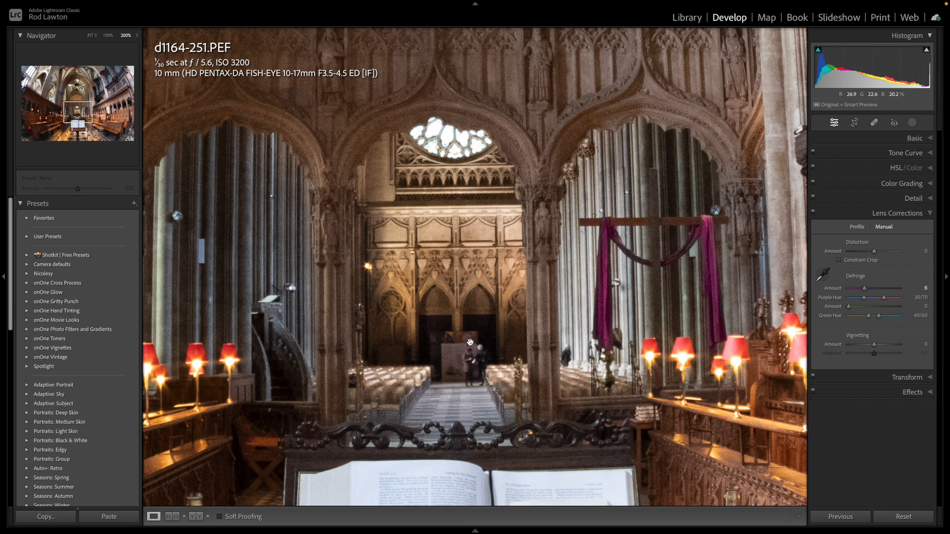
pyautogui.moveTo(470, 150); pyautogui.dragTo(481, 328)
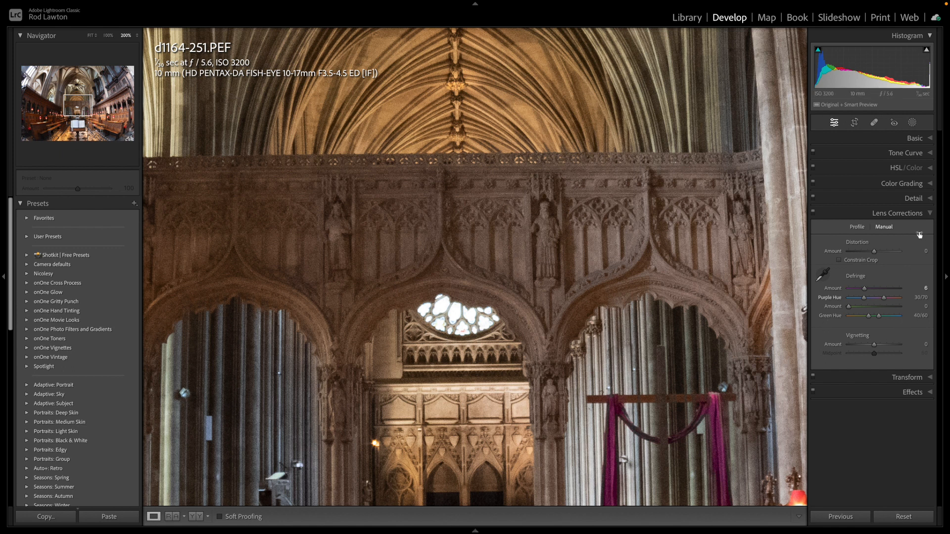
pyautogui.click(915, 198)
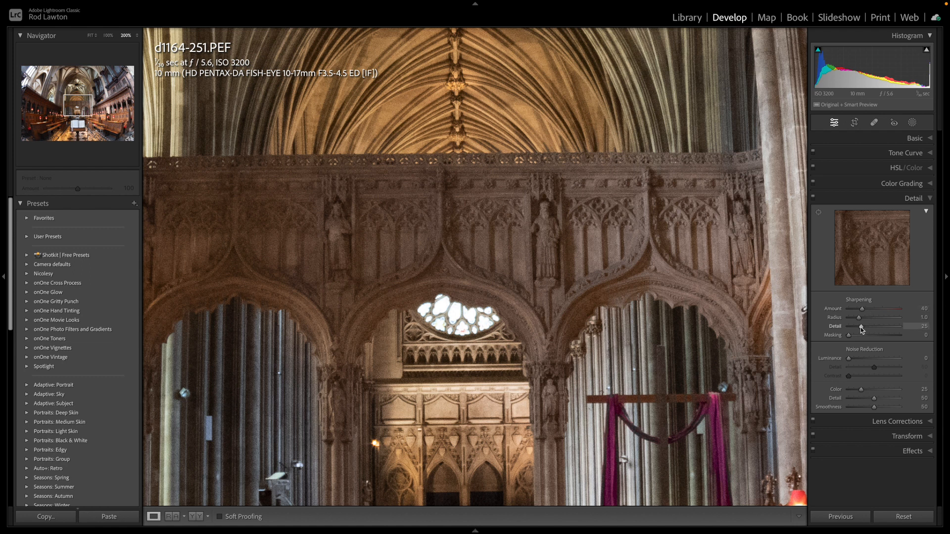
pyautogui.moveTo(860, 327); pyautogui.dragTo(819, 328)
pyautogui.moveTo(849, 337); pyautogui.dragTo(859, 338)
pyautogui.moveTo(874, 312); pyautogui.dragTo(893, 316)
# Step: Compare the photo with and without the detail adjustments and inspect the sharpening around the open book on the lectern
pyautogui.click(814, 200)
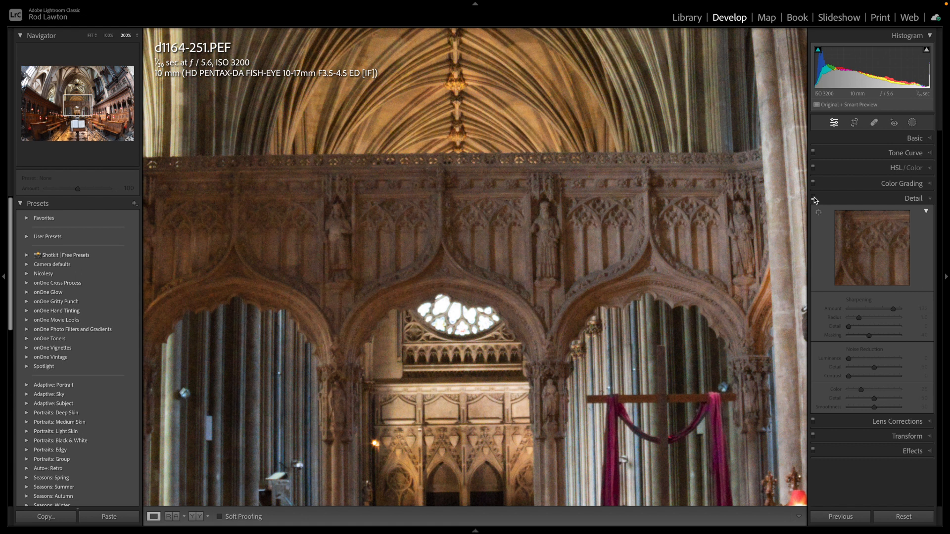
pyautogui.click(814, 198)
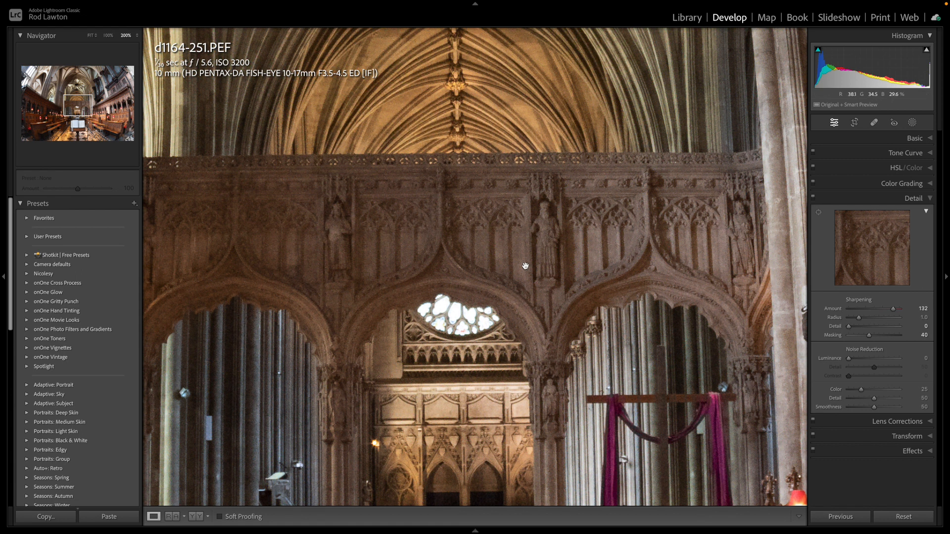
pyautogui.moveTo(464, 322); pyautogui.dragTo(504, 220)
pyautogui.moveTo(459, 453); pyautogui.dragTo(458, 200)
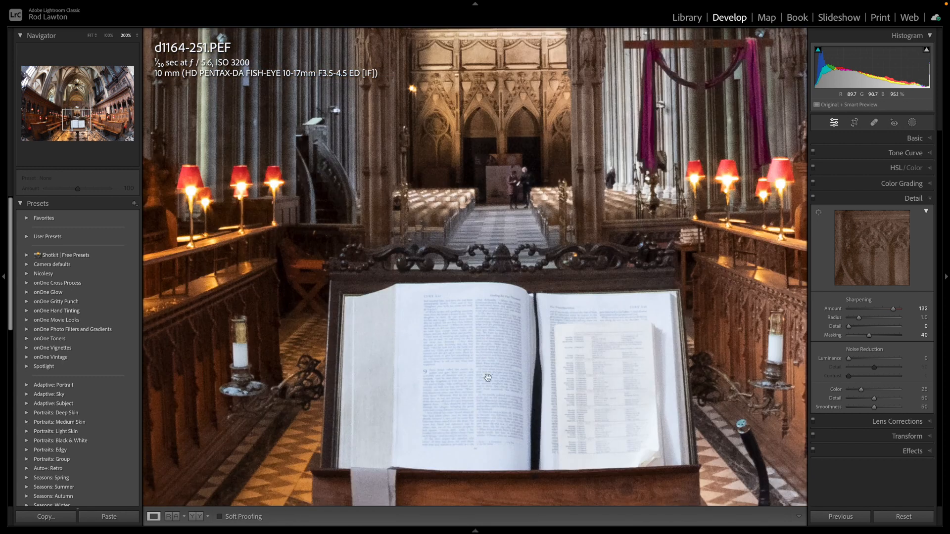
pyautogui.moveTo(491, 434); pyautogui.dragTo(461, 393)
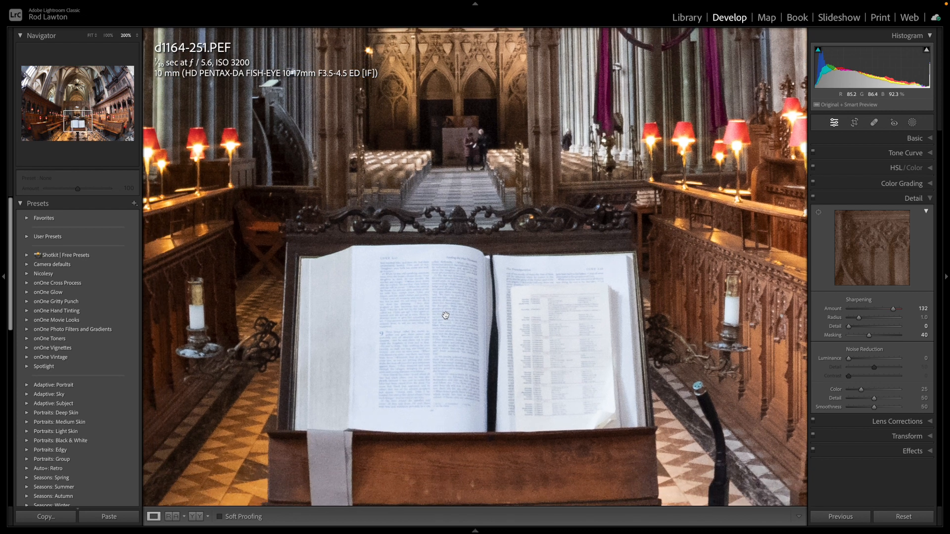
pyautogui.click(442, 236)
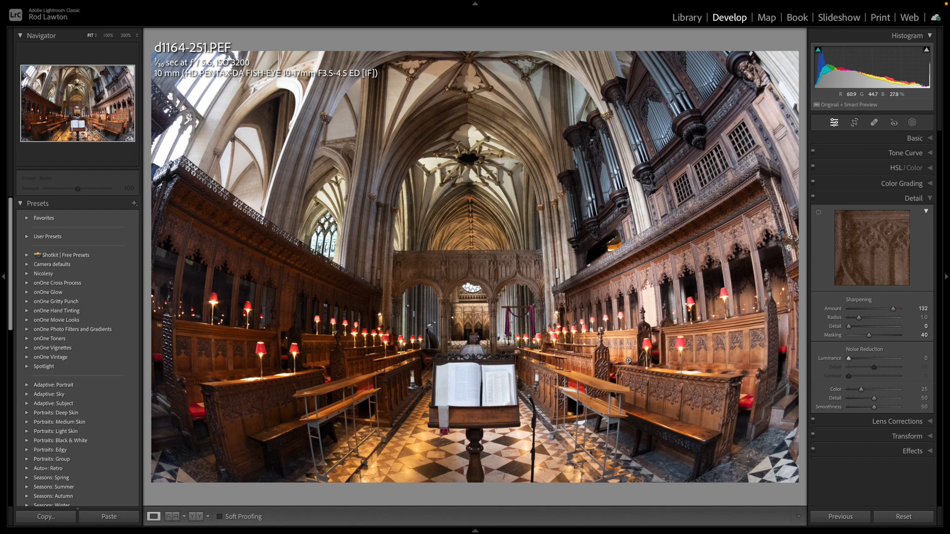
# Step: Browse all available profiles and preview those in the Lutify Contemporary Color Films group on the photo
pyautogui.click(918, 139)
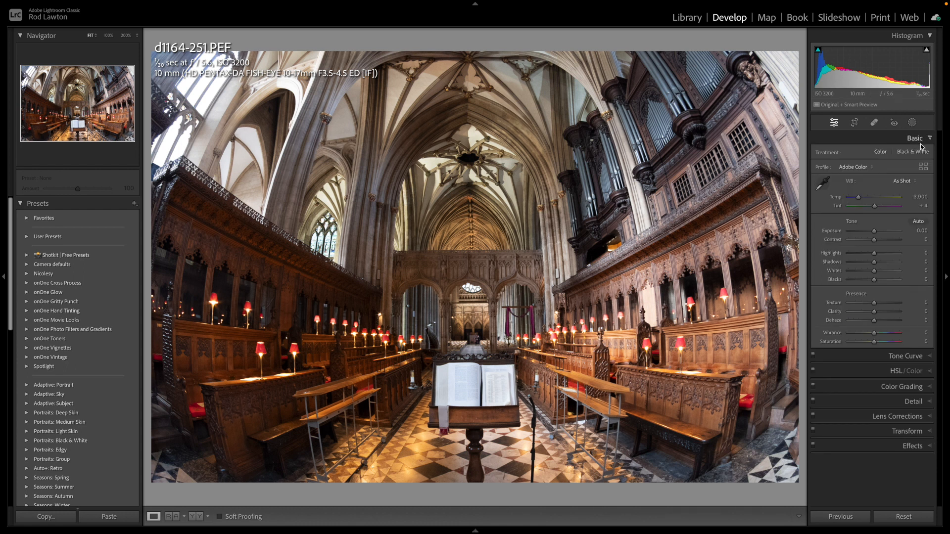
pyautogui.click(868, 169)
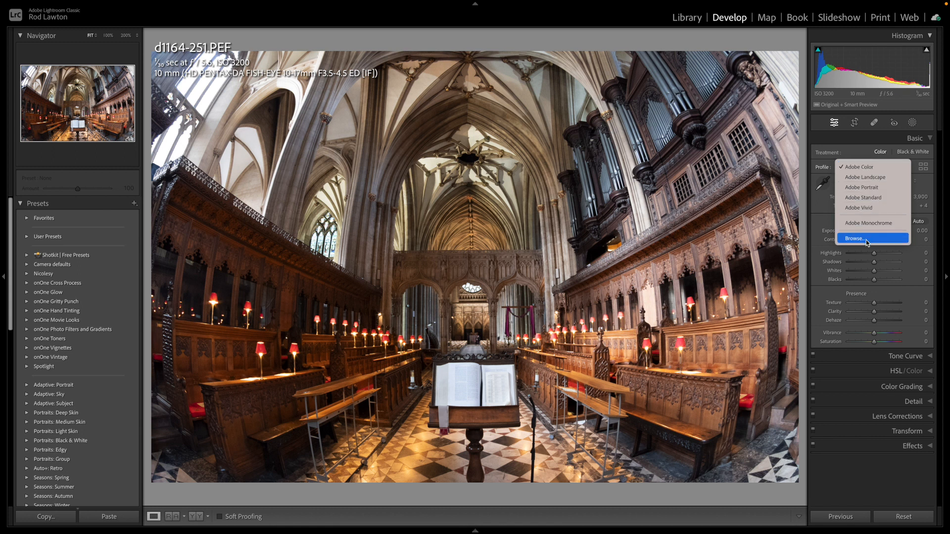
pyautogui.click(859, 151)
pyautogui.click(923, 167)
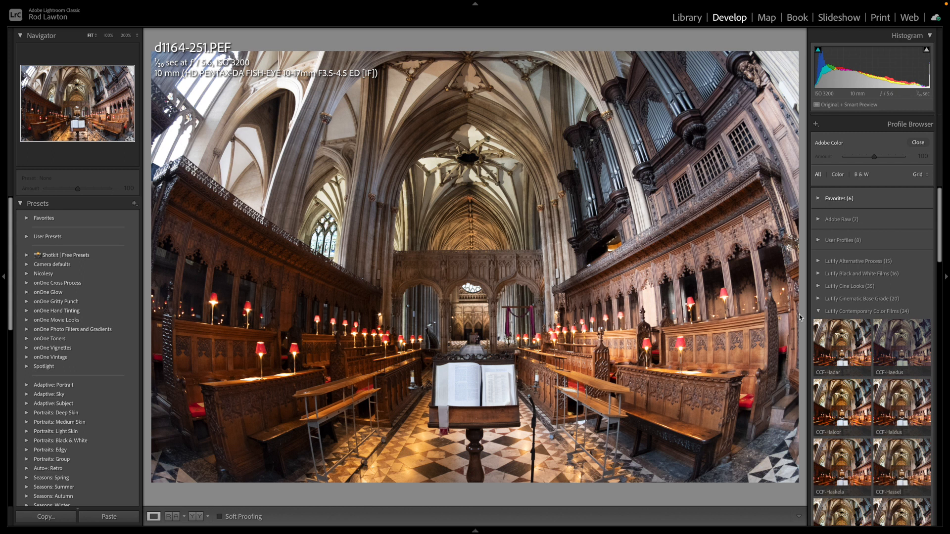
pyautogui.moveTo(843, 340)
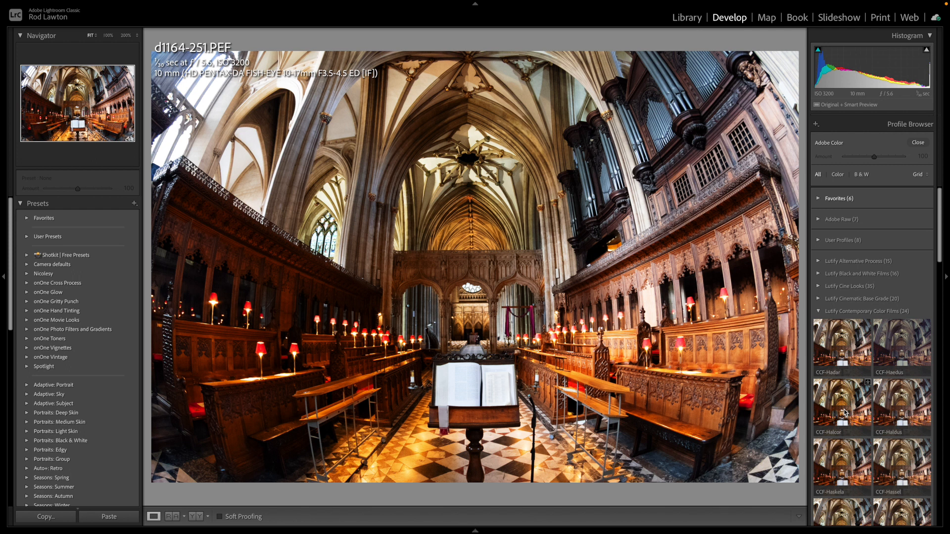
pyautogui.scroll(-4, 845, 412)
pyautogui.scroll(-10, 845, 413)
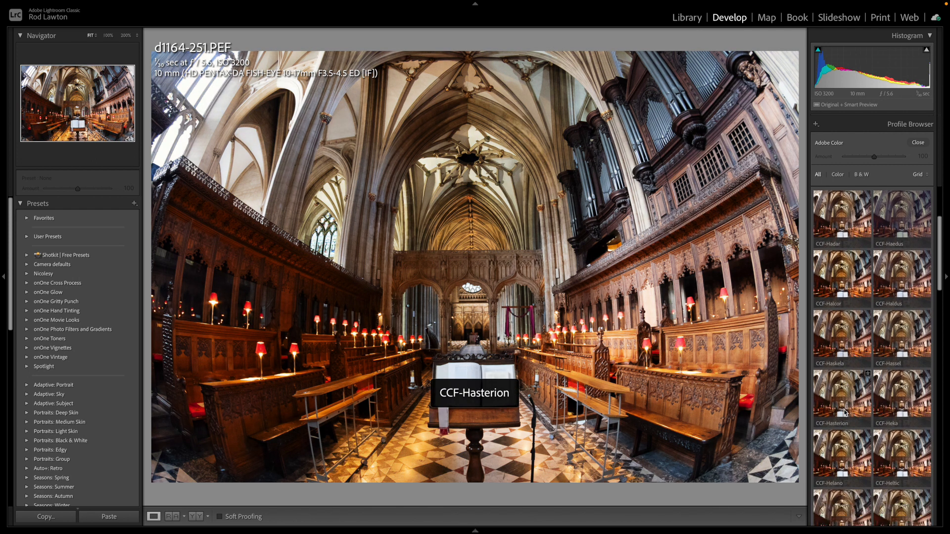
pyautogui.scroll(-5, 845, 413)
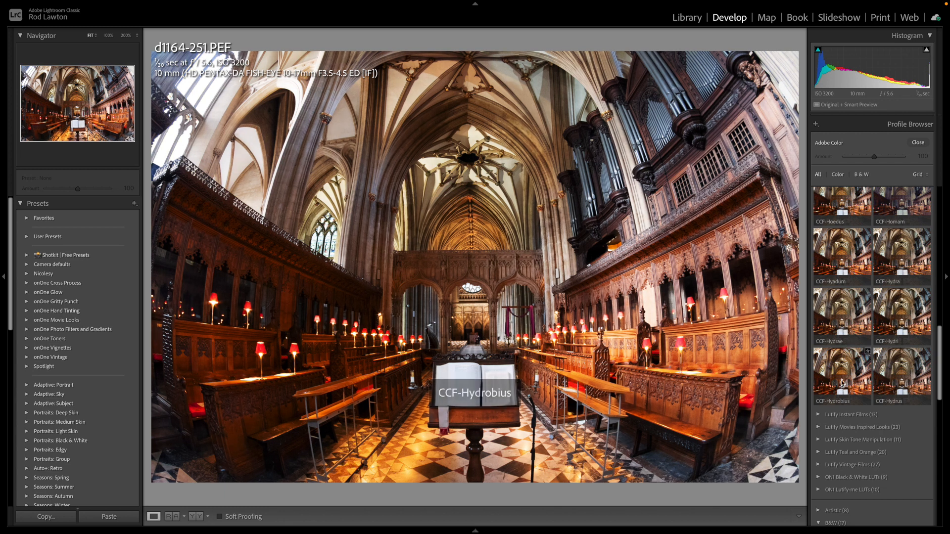
pyautogui.scroll(15, 843, 382)
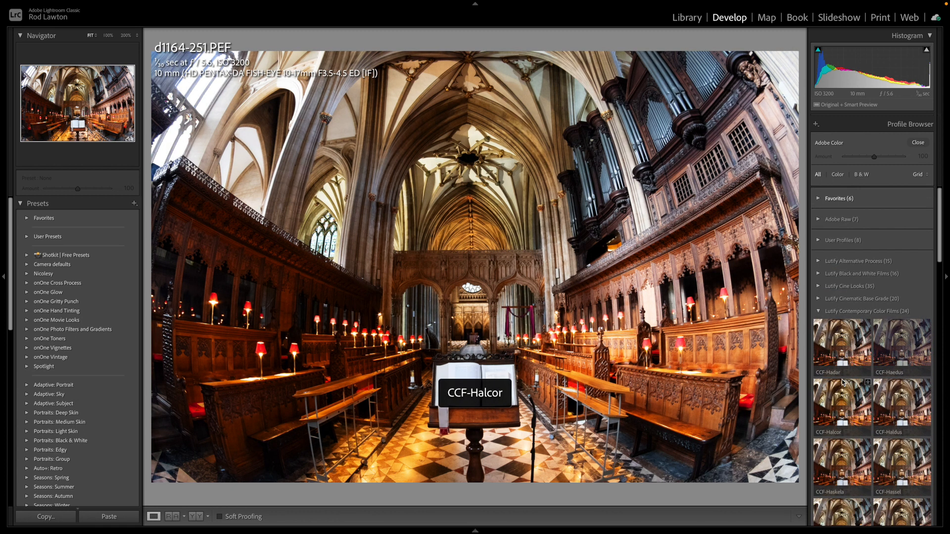
# Step: Preview the profiles in the Lutify Alternative Process group on the photo, with the other Lutify group collapsed
pyautogui.click(817, 312)
pyautogui.click(819, 262)
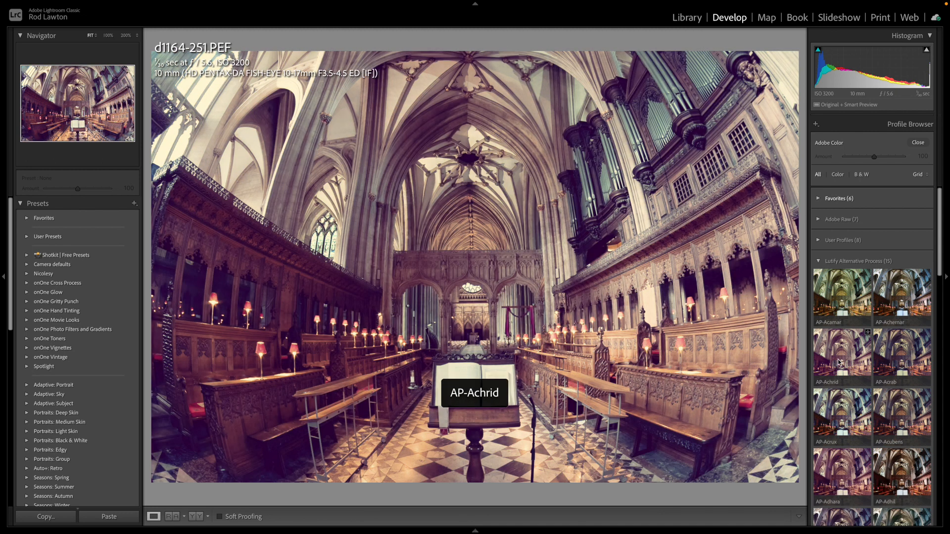
pyautogui.scroll(-5, 910, 480)
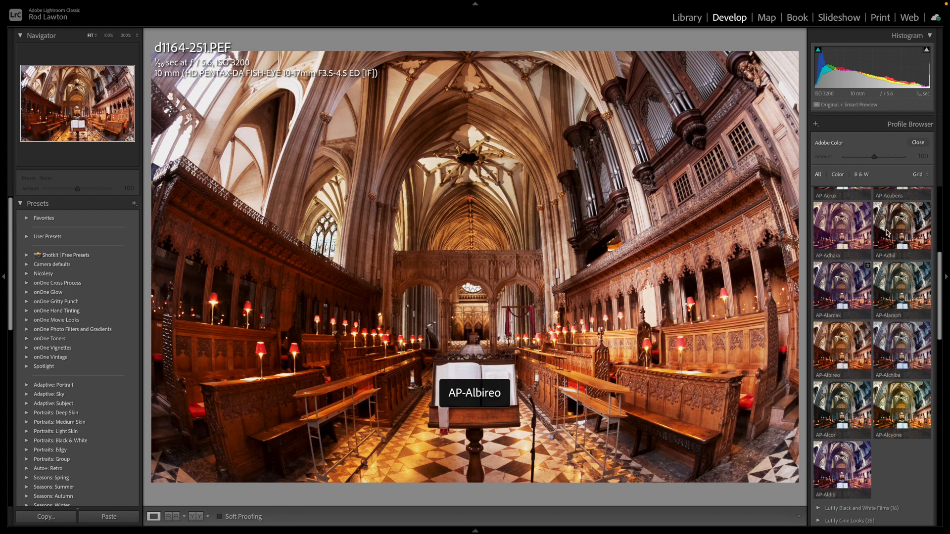
pyautogui.scroll(5, 851, 265)
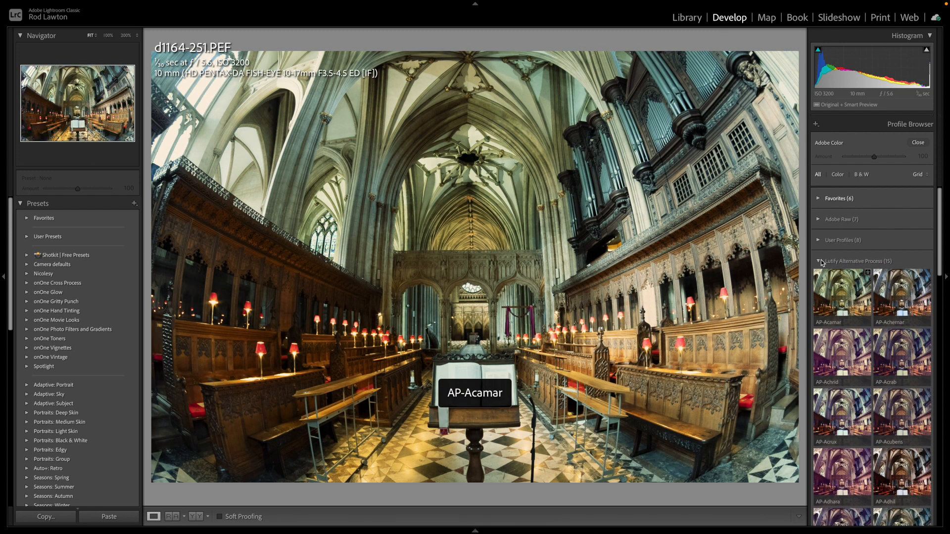
pyautogui.click(821, 263)
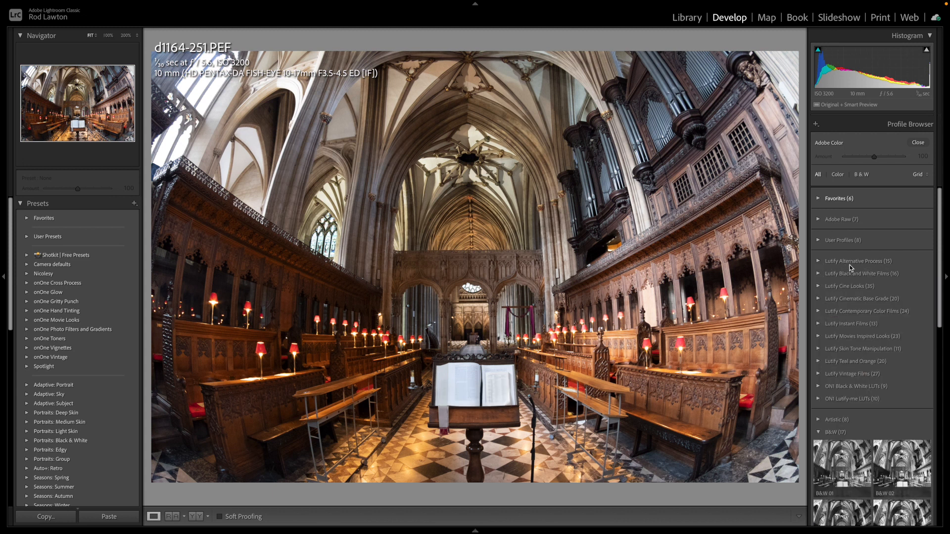
# Step: Apply the CCF-Halcor profile from Lutify Contemporary Color Films and adjust the tone automatically
pyautogui.click(818, 311)
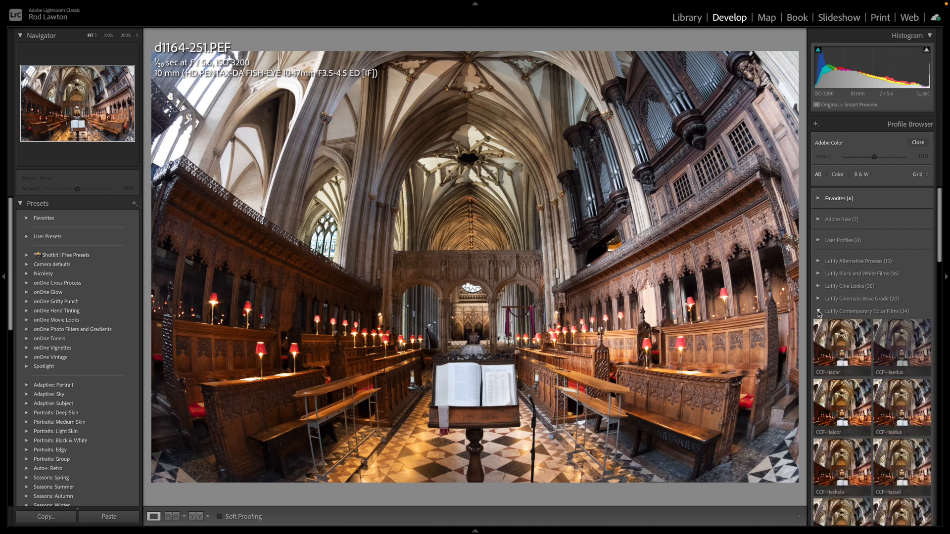
pyautogui.moveTo(836, 350)
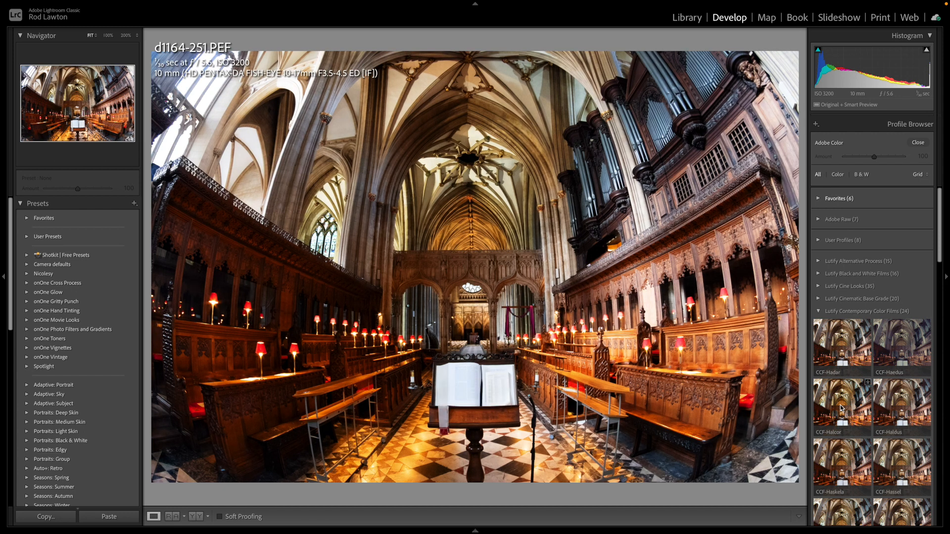
pyautogui.scroll(-4, 841, 408)
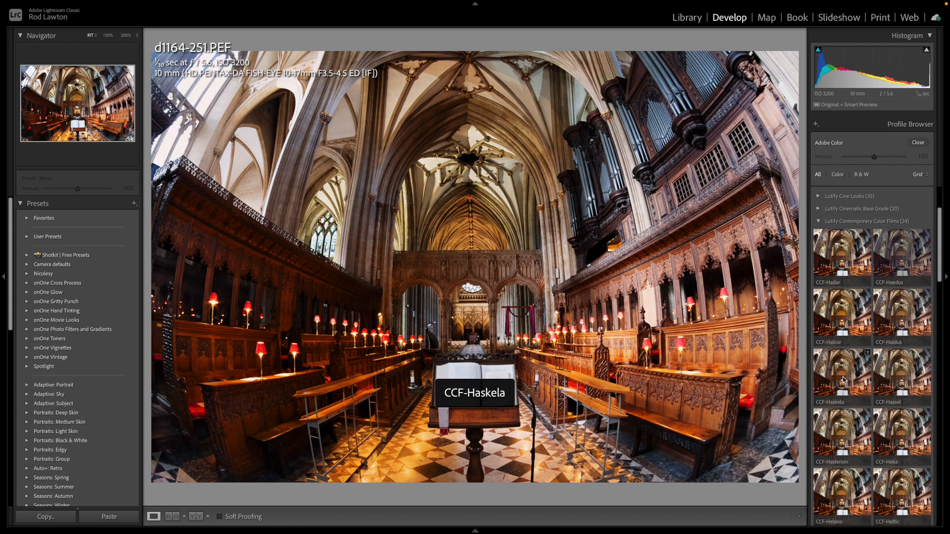
pyautogui.click(838, 317)
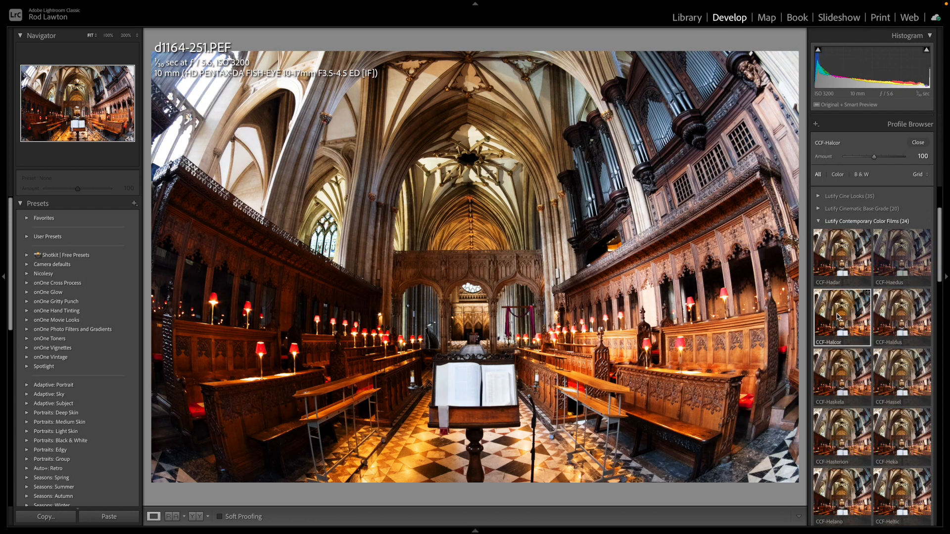
pyautogui.click(919, 143)
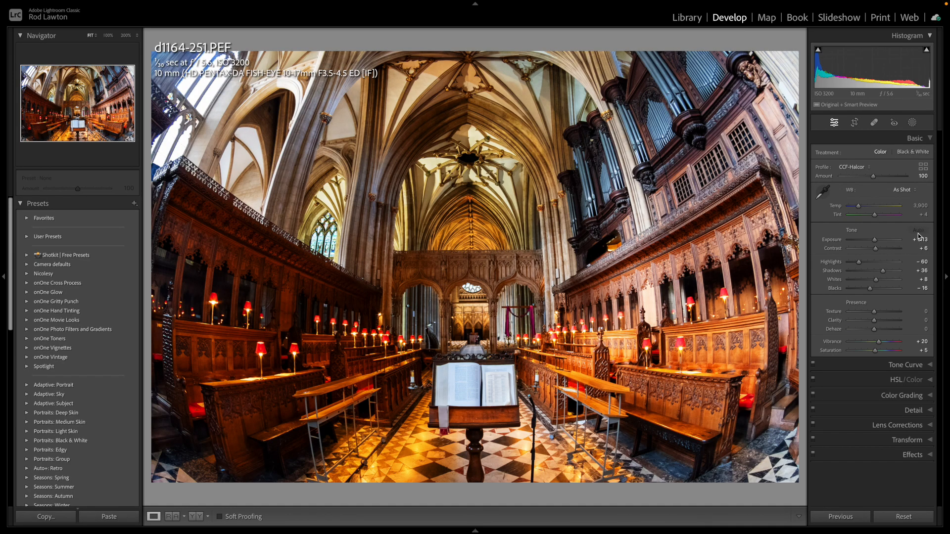
# Step: Compare the photo before and after editing, side by side and as a split image, and return to the single view
pyautogui.click(196, 517)
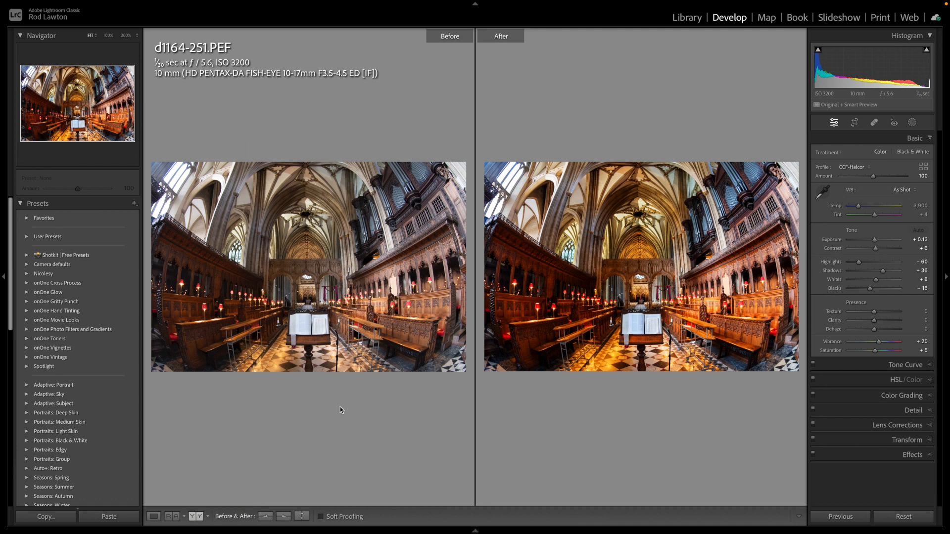
pyautogui.moveTo(196, 517)
pyautogui.click(196, 517)
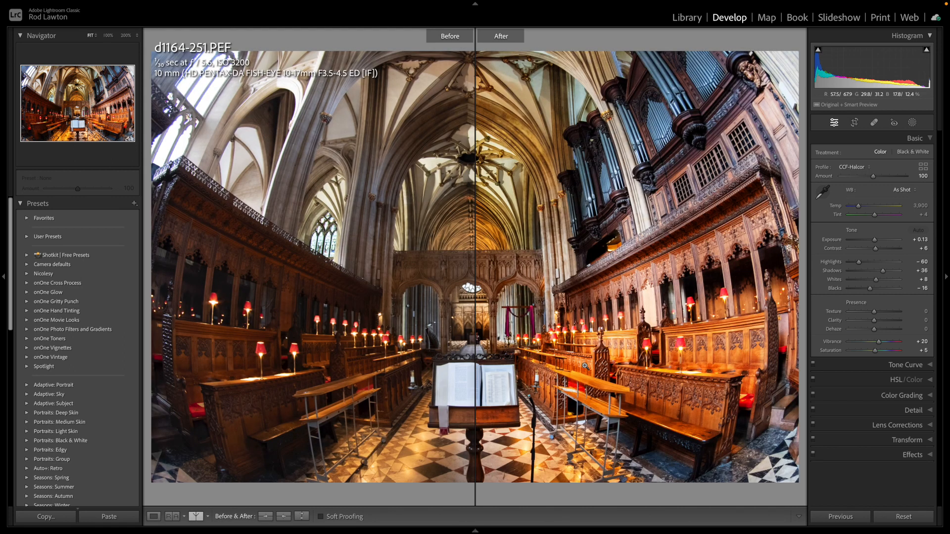
pyautogui.moveTo(195, 518)
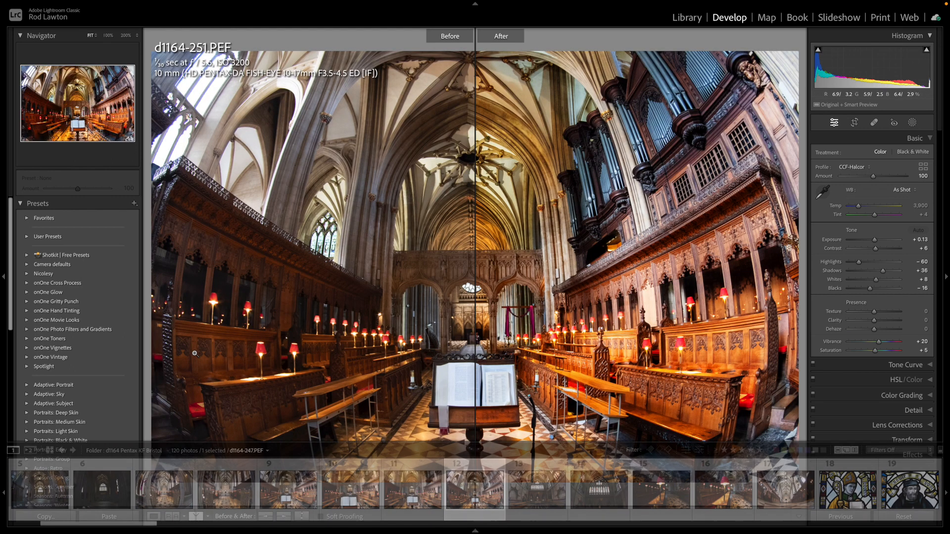
pyautogui.click(154, 517)
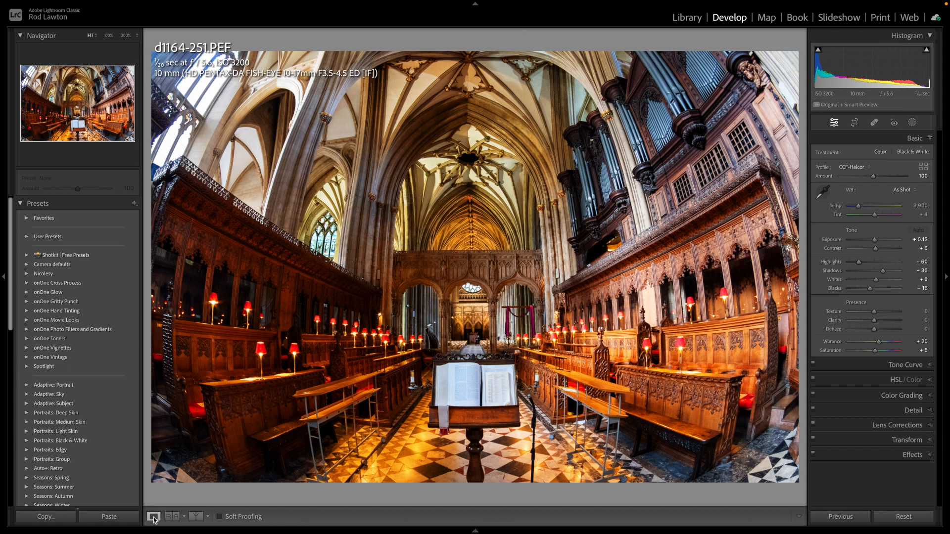
# Step: Add a wide radial gradient mask over the choir stalls, centred near the lectern, and set its exposure to 1.13
pyautogui.click(913, 123)
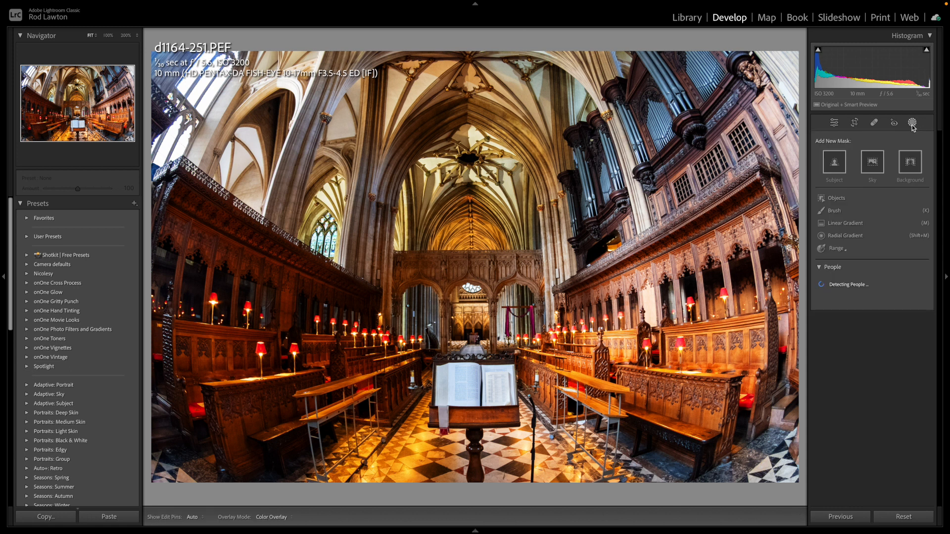
pyautogui.click(823, 237)
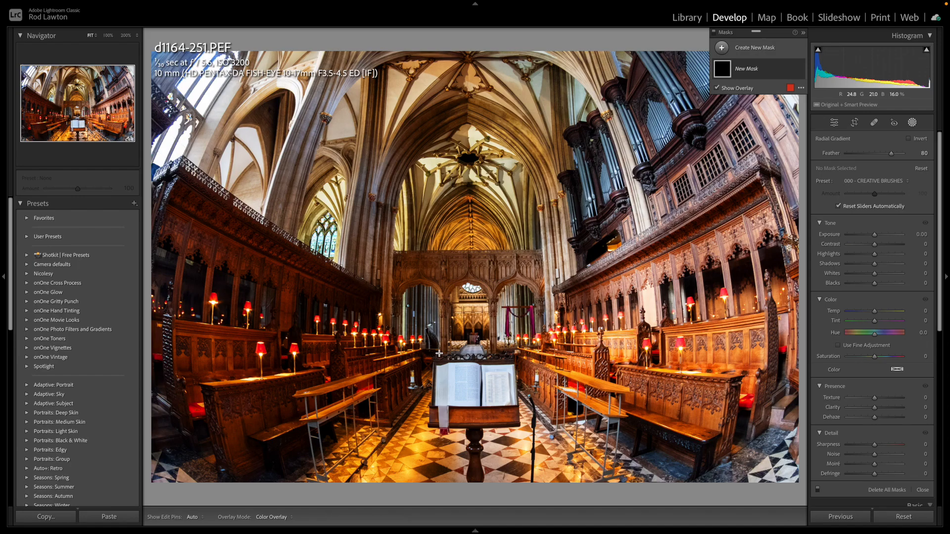
pyautogui.moveTo(475, 353); pyautogui.dragTo(839, 469)
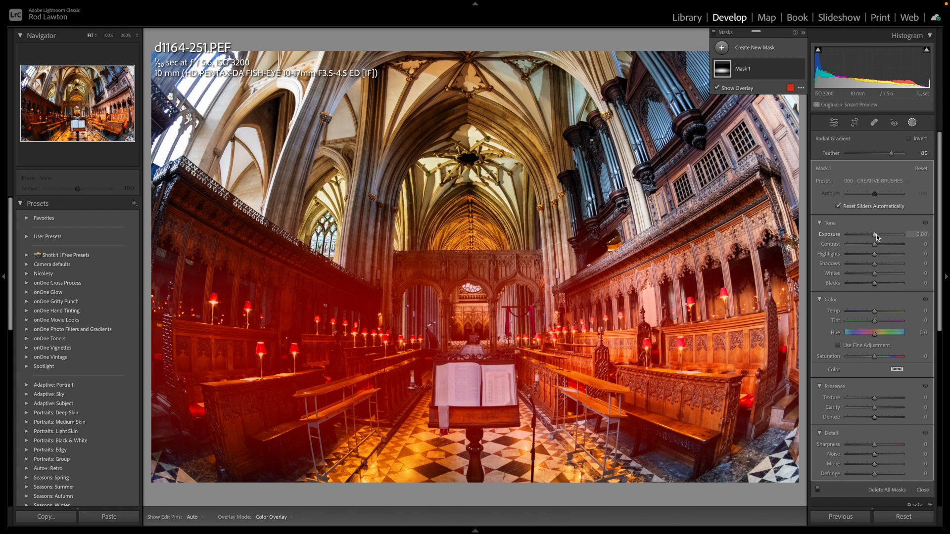
pyautogui.moveTo(875, 234); pyautogui.dragTo(883, 236)
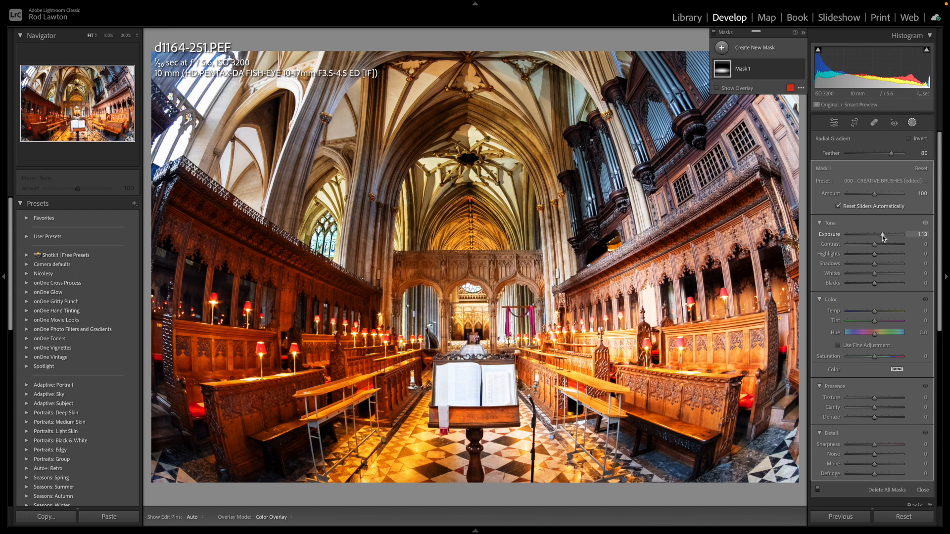
# Step: Move the radial gradient over the left-hand choir stalls, extend it upward and raise its exposure to 1.64
pyautogui.moveTo(446, 357); pyautogui.dragTo(347, 344)
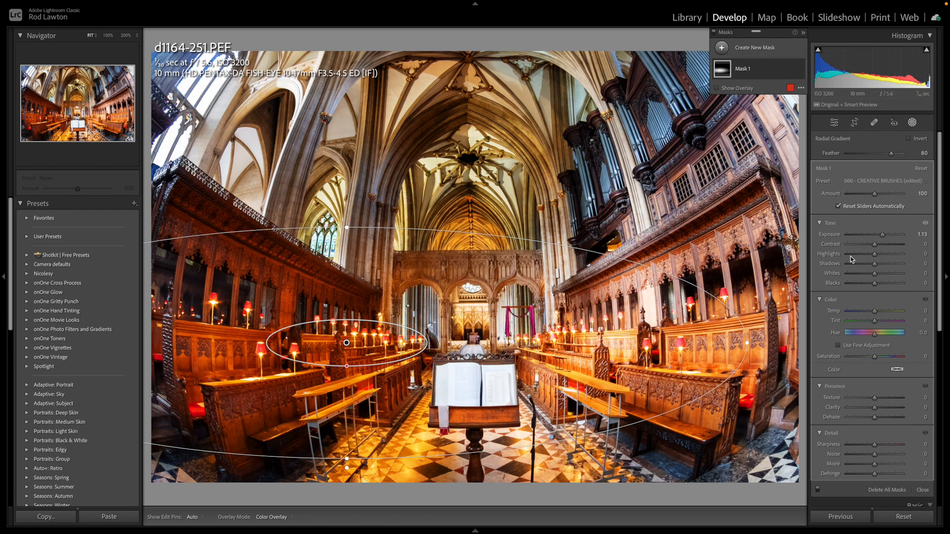
pyautogui.moveTo(883, 234); pyautogui.dragTo(882, 235)
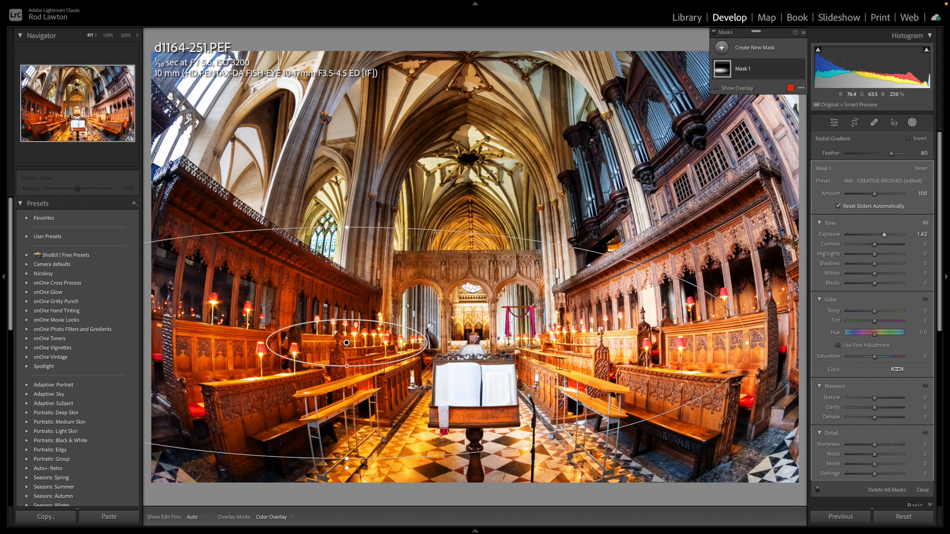
pyautogui.moveTo(432, 231); pyautogui.dragTo(444, 218)
pyautogui.moveTo(349, 227); pyautogui.dragTo(349, 196)
pyautogui.moveTo(339, 341); pyautogui.dragTo(328, 337)
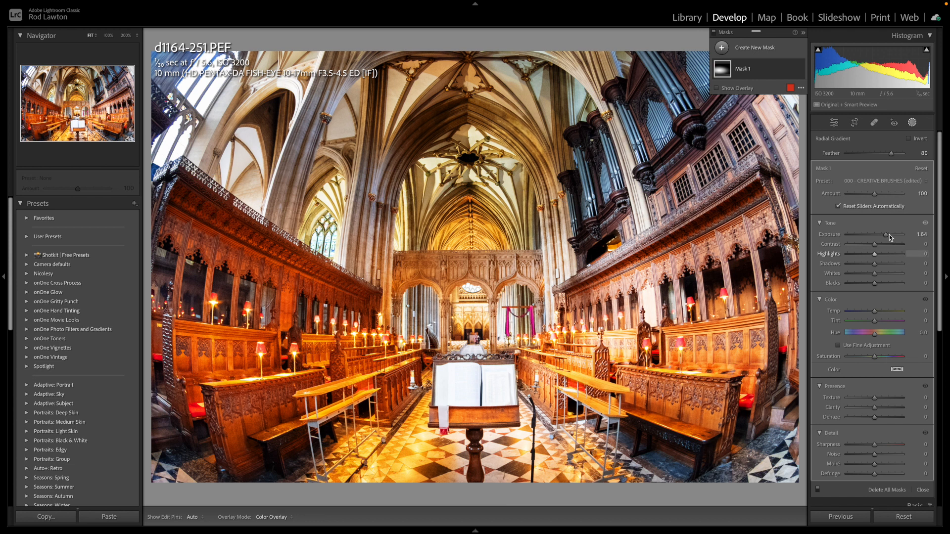
# Step: Set the radial mask's highlights to -100, fine-tune its exposure and finish masking
pyautogui.moveTo(876, 255); pyautogui.dragTo(826, 261)
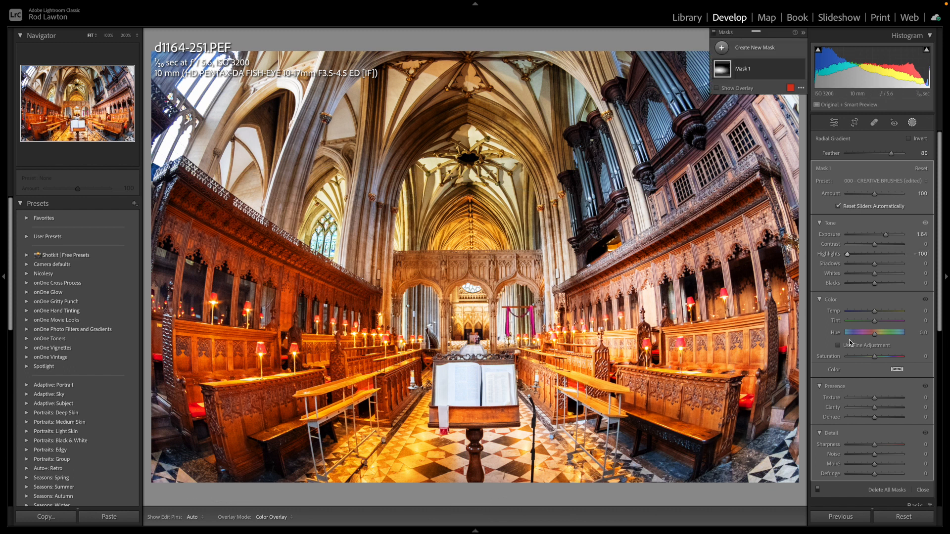
pyautogui.moveTo(887, 236); pyautogui.dragTo(881, 263)
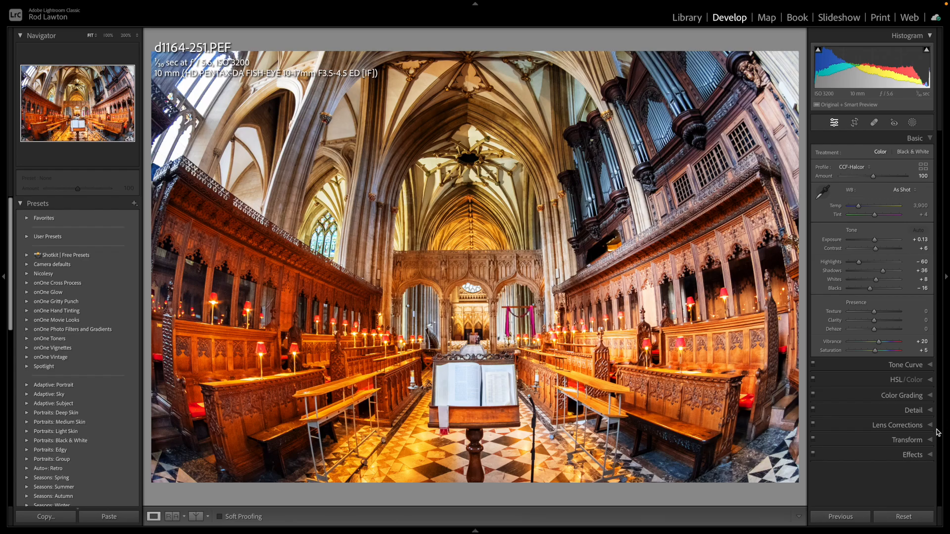
# Step: Darken the photo's edges with a Highlight Priority post-crop vignette, setting the amount to -27
pyautogui.click(915, 455)
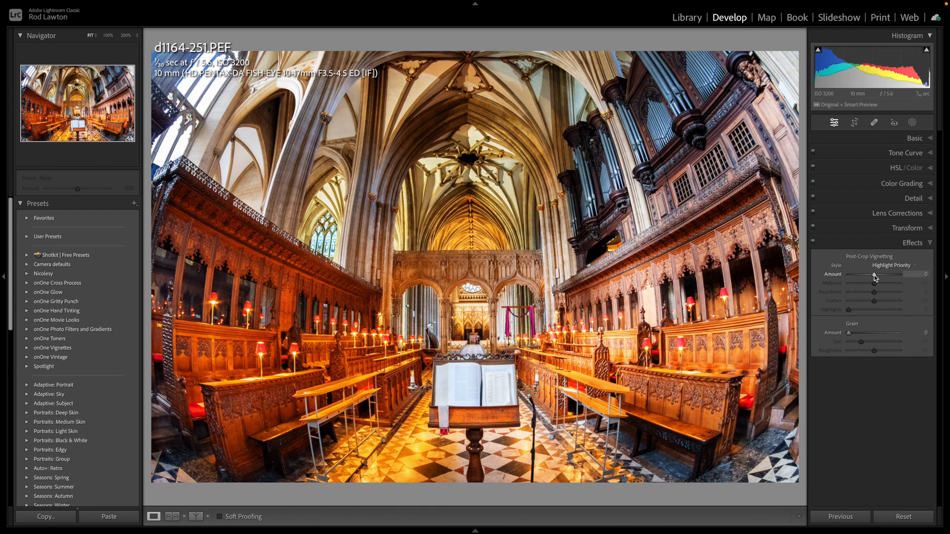
pyautogui.moveTo(874, 275); pyautogui.dragTo(867, 277)
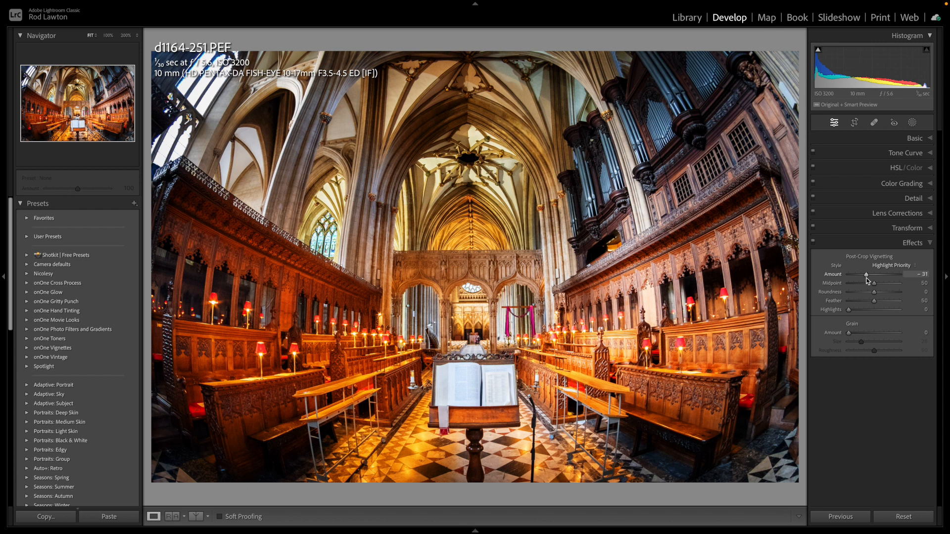
pyautogui.moveTo(866, 276); pyautogui.dragTo(868, 276)
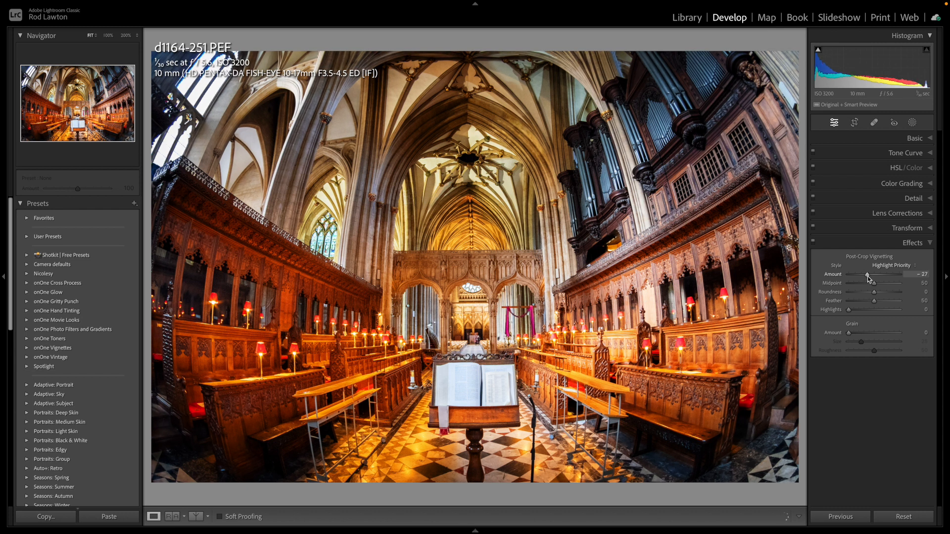